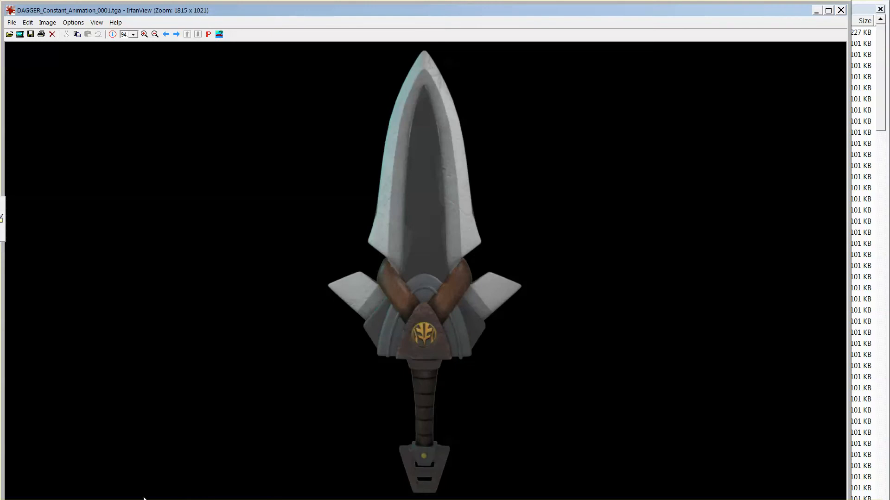
# Step through the rendered dagger TGA frames up to frame 0011, then close IrfanView.
pyautogui.click(176, 34)
pyautogui.click(176, 34)
pyautogui.click(176, 34)
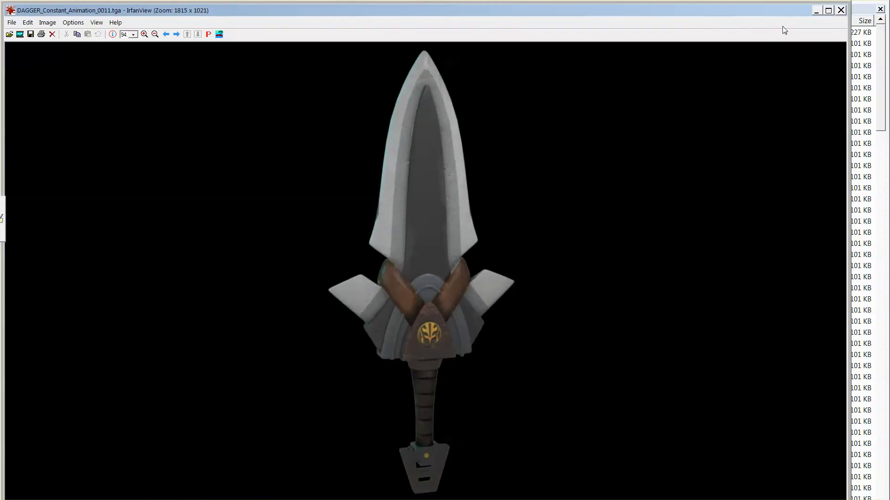
pyautogui.moveTo(745, 16); pyautogui.dragTo(742, 23)
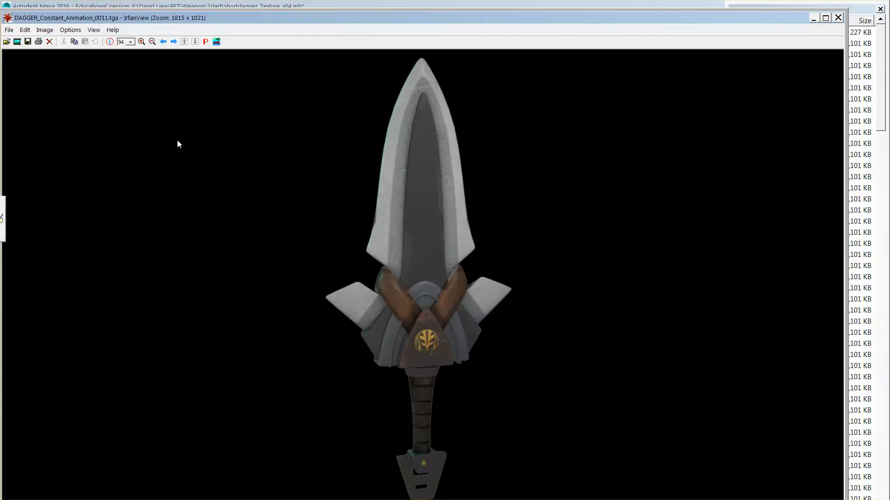
pyautogui.click(839, 19)
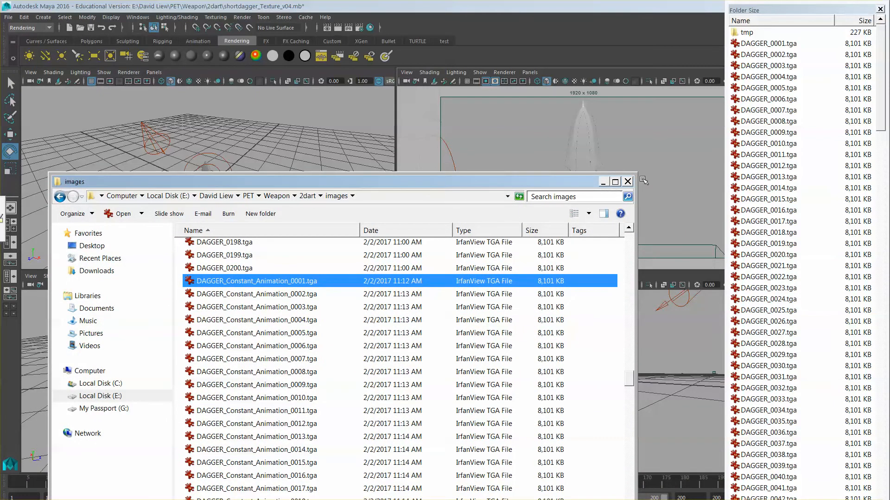
# Minimize the 'images' Explorer window to reveal the Maya scene.
pyautogui.click(604, 182)
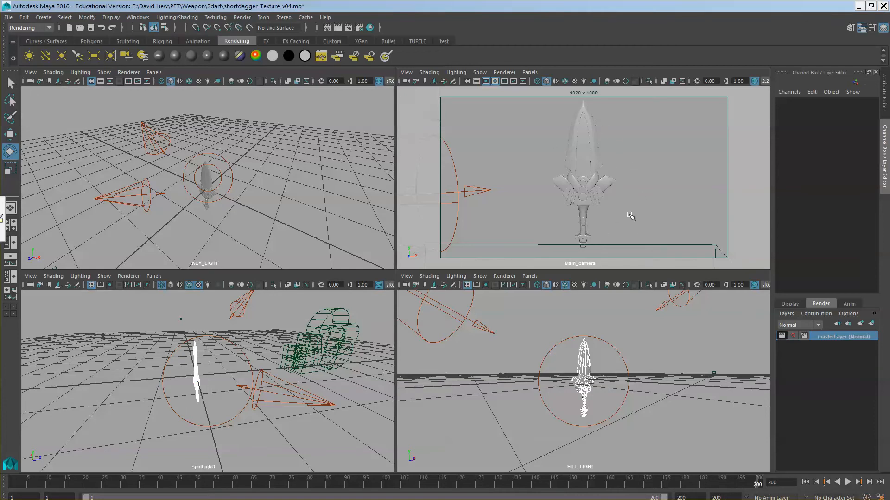
# Maximize the Main_camera panel to fill the viewport and glance at its Show and Renderer menus.
pyautogui.press('space')
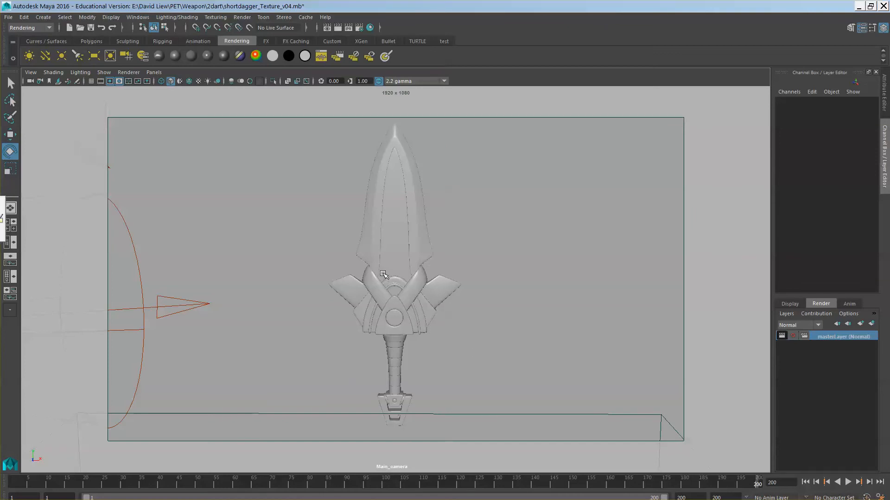
pyautogui.click(104, 72)
pyautogui.moveTo(128, 73)
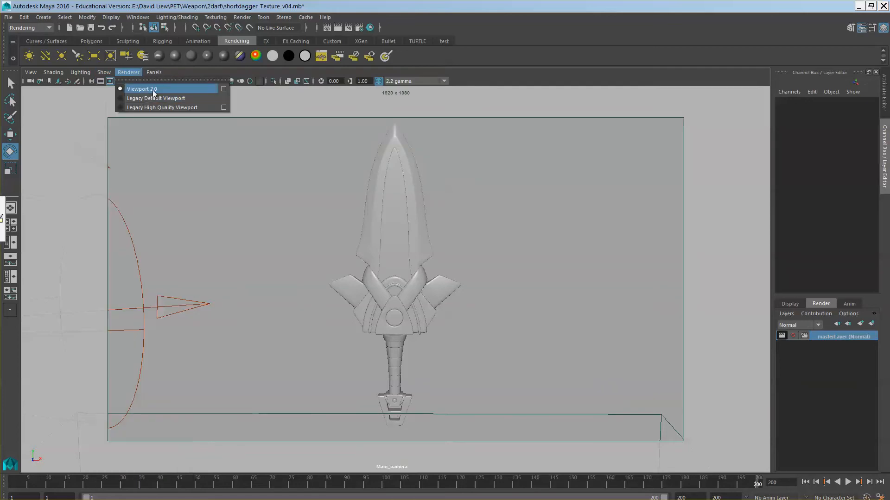
pyautogui.click(478, 25)
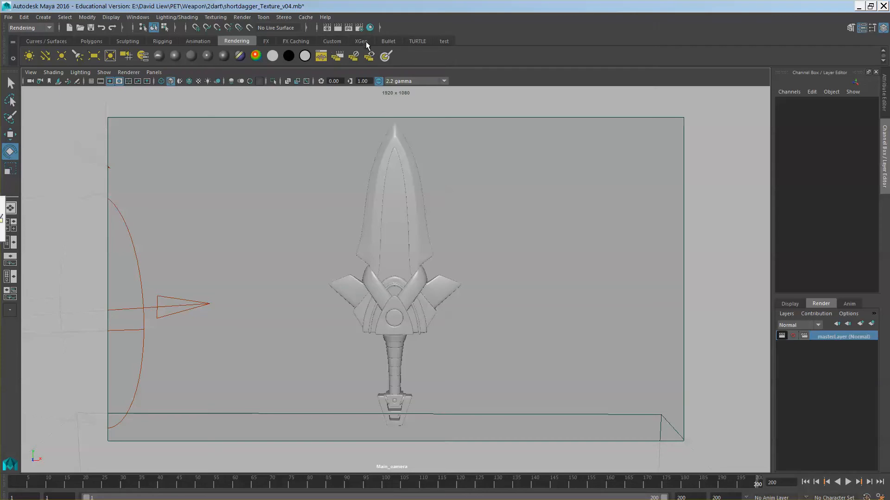
# Save the scene as shortdagger_GrayScale_v04.mb, replacing 'Texture' with 'GrayScale' in the name.
pyautogui.click(9, 17)
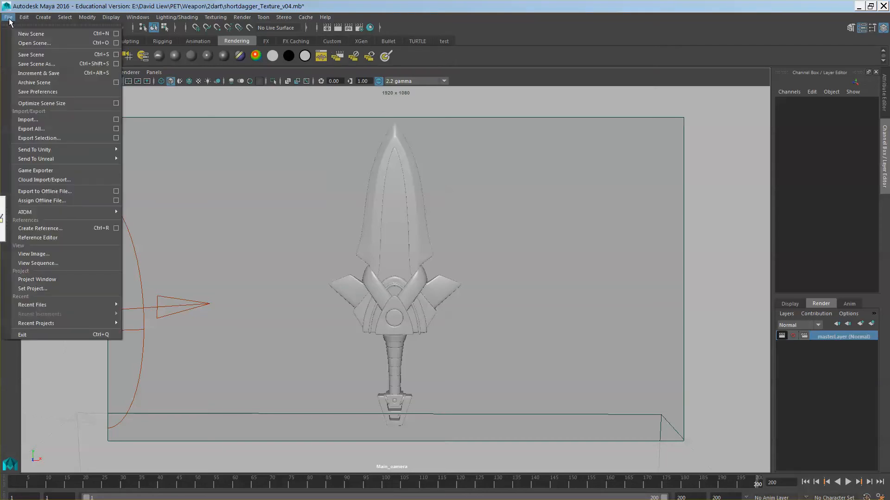
pyautogui.click(42, 66)
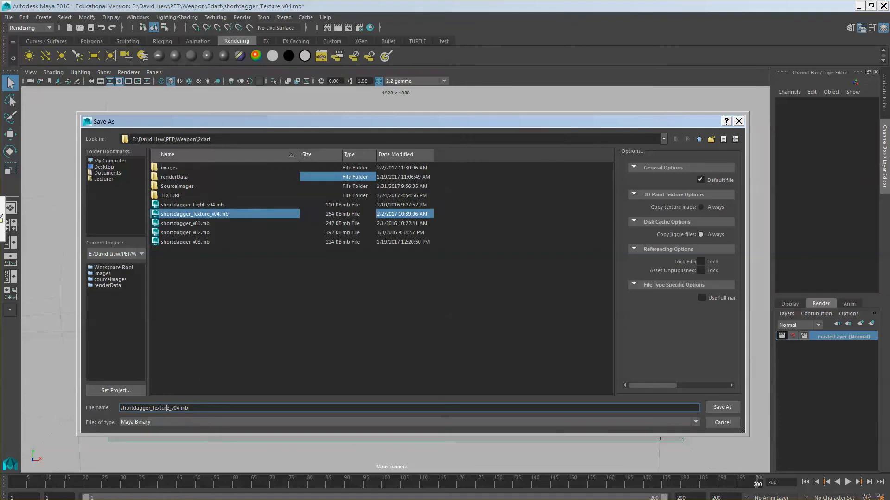
pyautogui.moveTo(169, 407); pyautogui.dragTo(156, 408)
pyautogui.write('GrayScale')
pyautogui.click(722, 407)
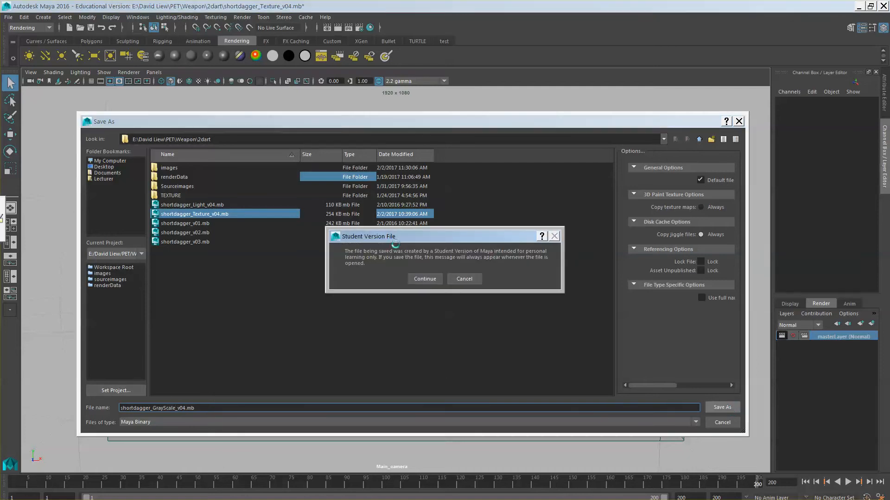
pyautogui.click(425, 279)
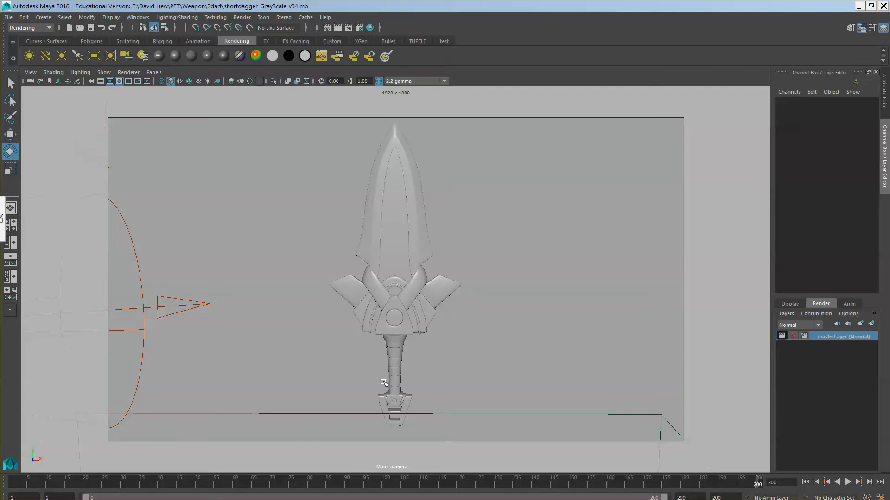
# In Render Settings, change Render Using from mental ray to Maya Hardware 2.0.
pyautogui.click(360, 29)
pyautogui.moveTo(284, 73); pyautogui.dragTo(636, 43)
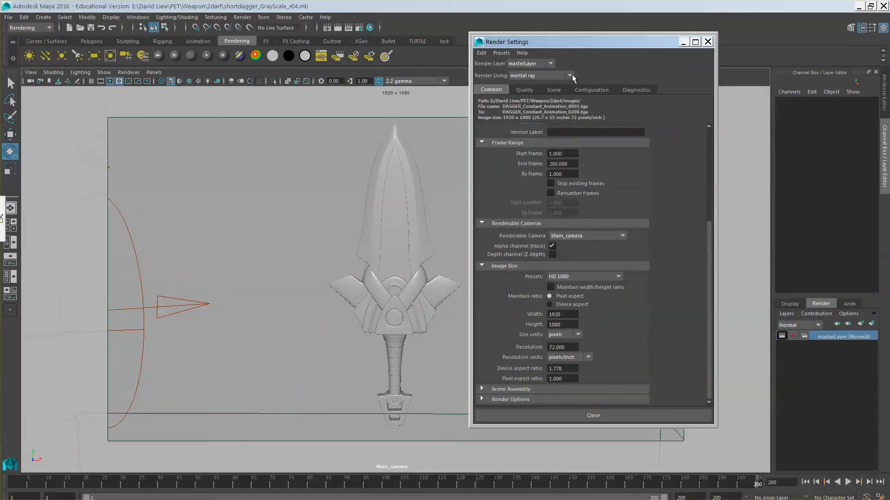
pyautogui.click(574, 131)
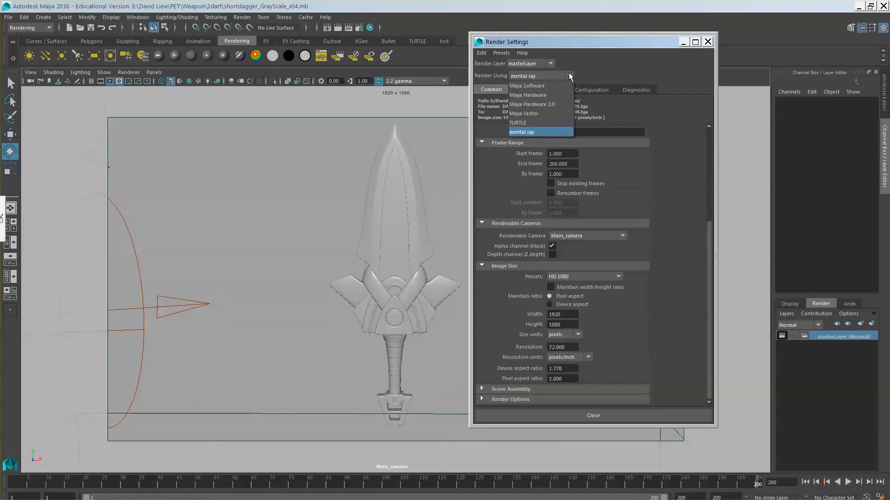
pyautogui.click(538, 132)
pyautogui.click(549, 76)
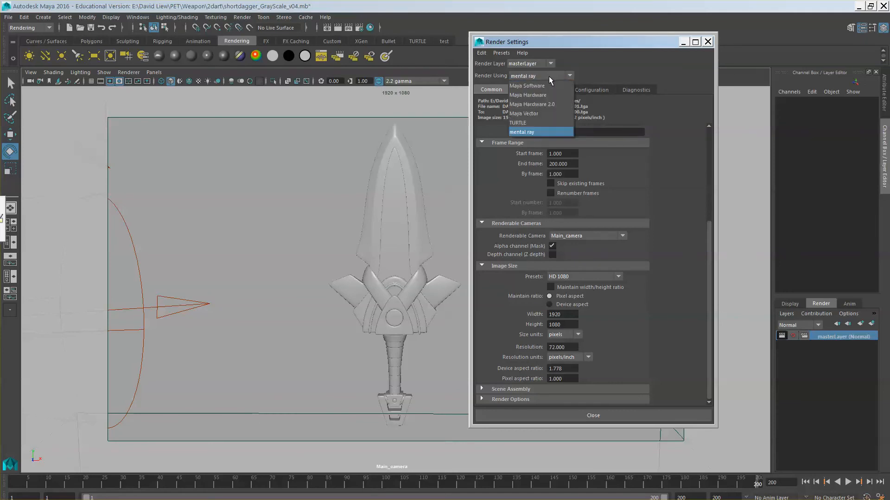
pyautogui.click(557, 107)
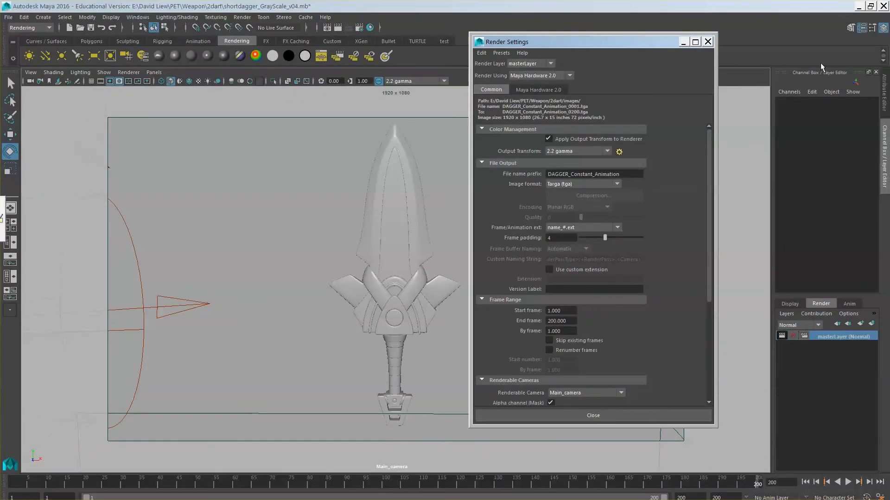
# Enable Maya Hardware 2.0 multisample anti-aliasing and raise the Sample Count from 8 to 16.
pyautogui.click(538, 90)
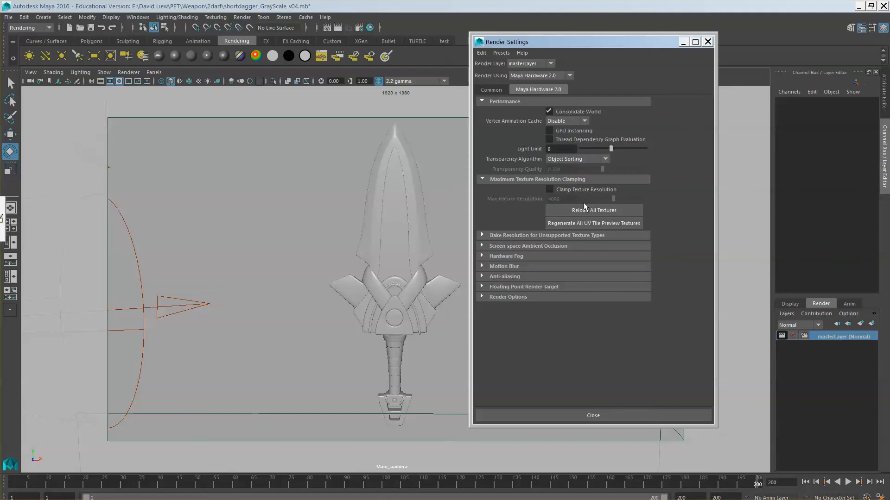
pyautogui.click(482, 277)
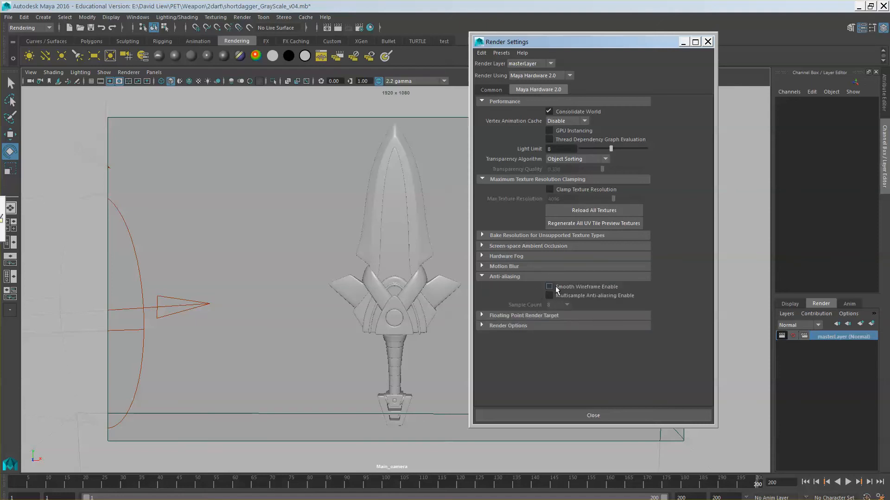
pyautogui.click(583, 293)
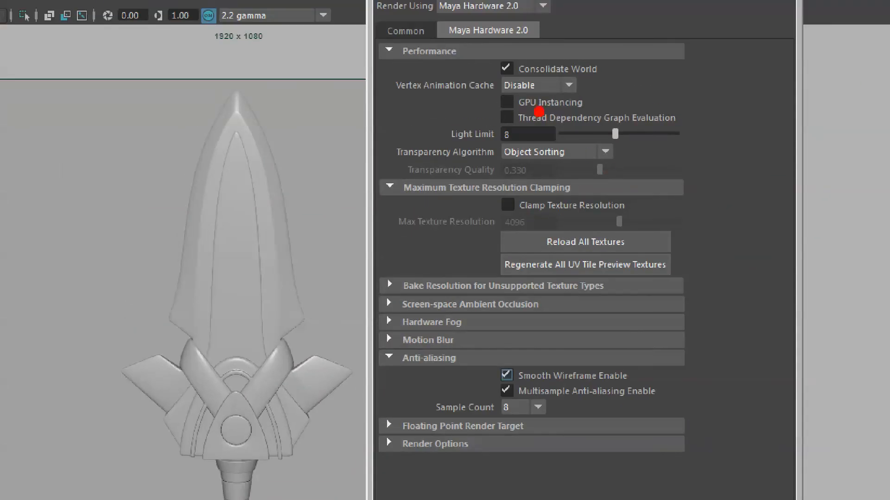
pyautogui.moveTo(437, 37); pyautogui.dragTo(547, 35)
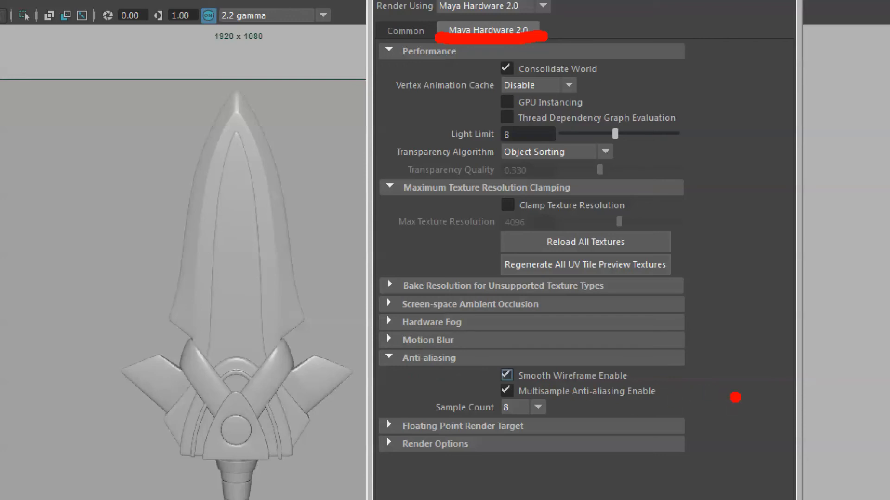
pyautogui.moveTo(673, 393); pyautogui.dragTo(711, 412)
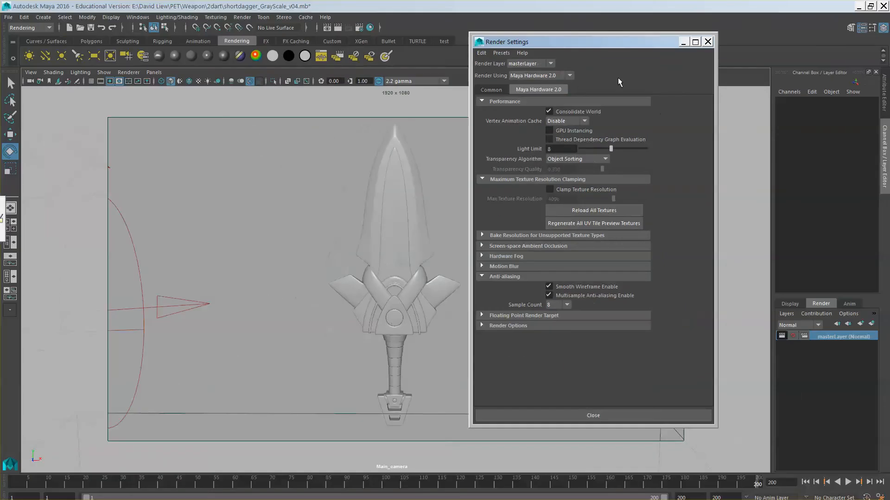
pyautogui.click(565, 305)
pyautogui.click(552, 352)
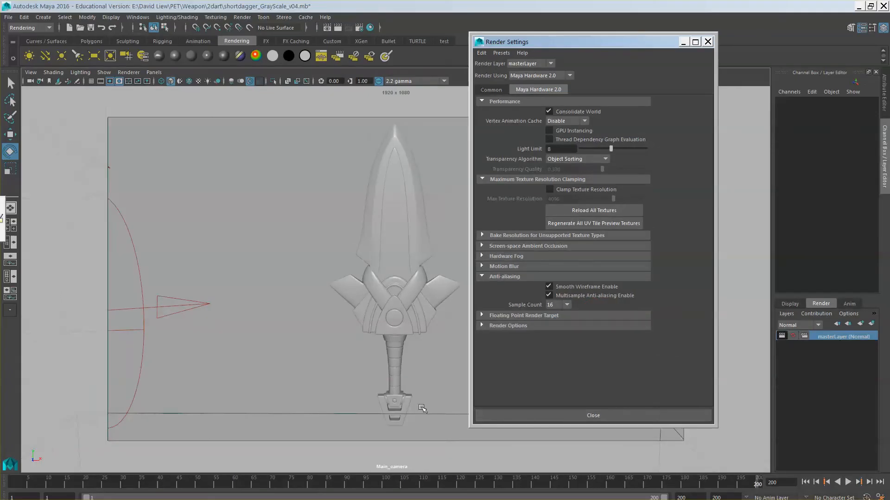
# On the Common tab, change the file name prefix from DAGGER_Constant_Animation to DAGGER_GrayScale.
pyautogui.moveTo(524, 34); pyautogui.dragTo(634, 35)
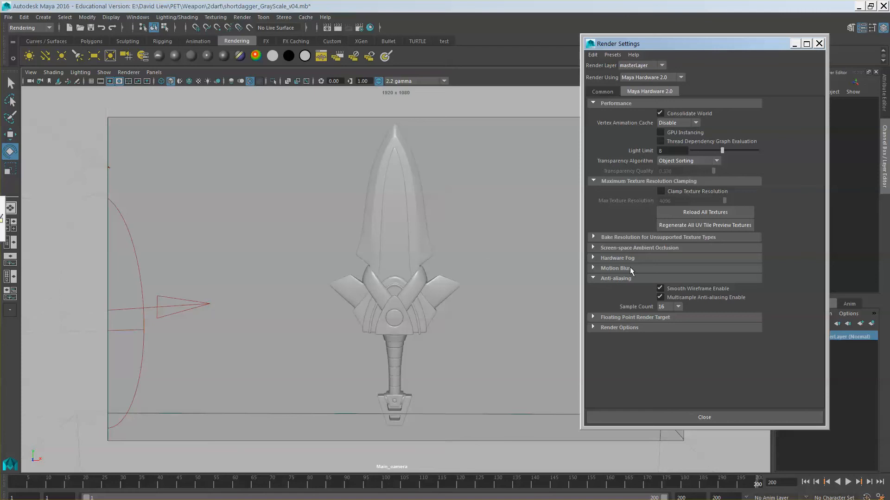
pyautogui.moveTo(719, 44); pyautogui.dragTo(663, 33)
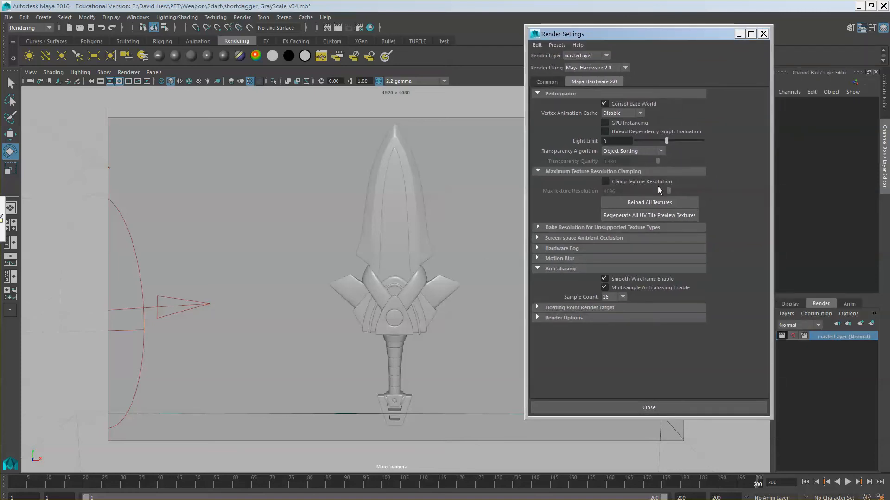
pyautogui.click(548, 81)
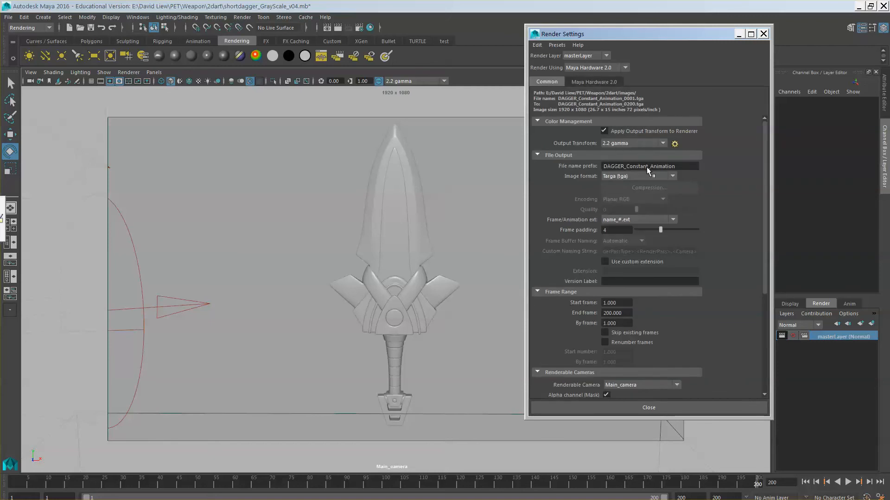
pyautogui.moveTo(641, 168); pyautogui.dragTo(685, 176)
pyautogui.write('rayScale')
# Close Render Settings and render a Hardware 2.0 test frame of the dagger for review.
pyautogui.click(644, 410)
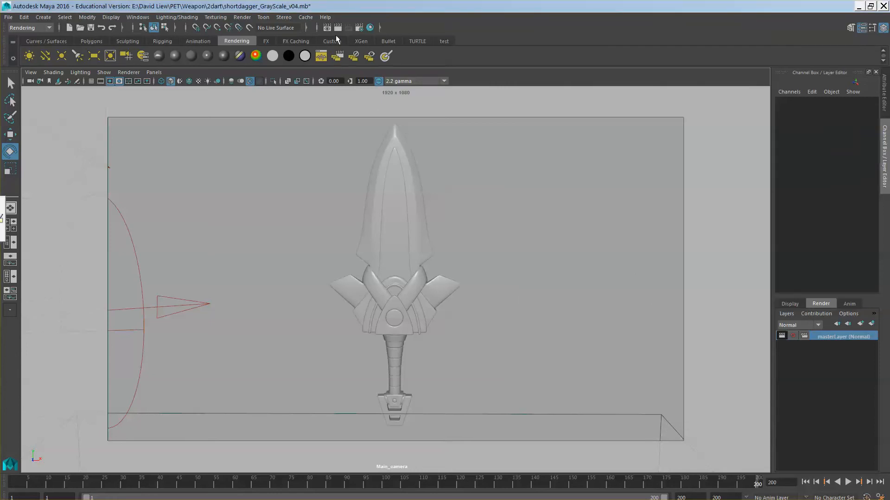
pyautogui.click(337, 28)
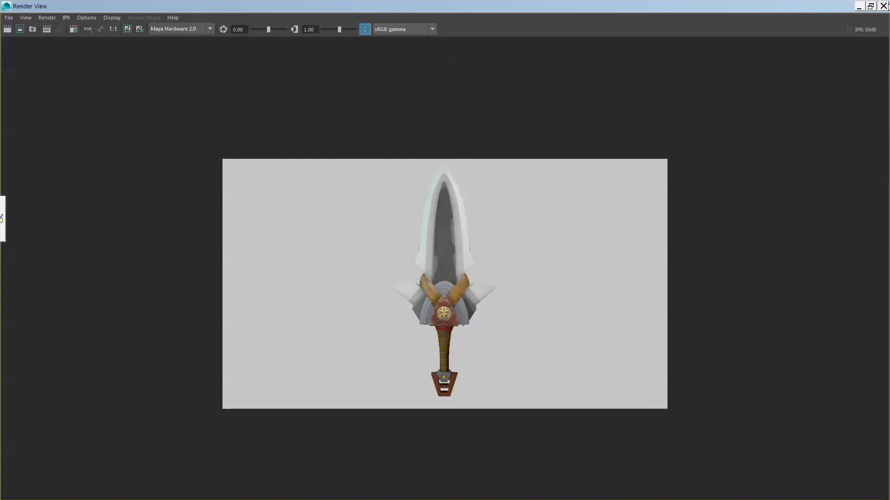
pyautogui.click(886, 6)
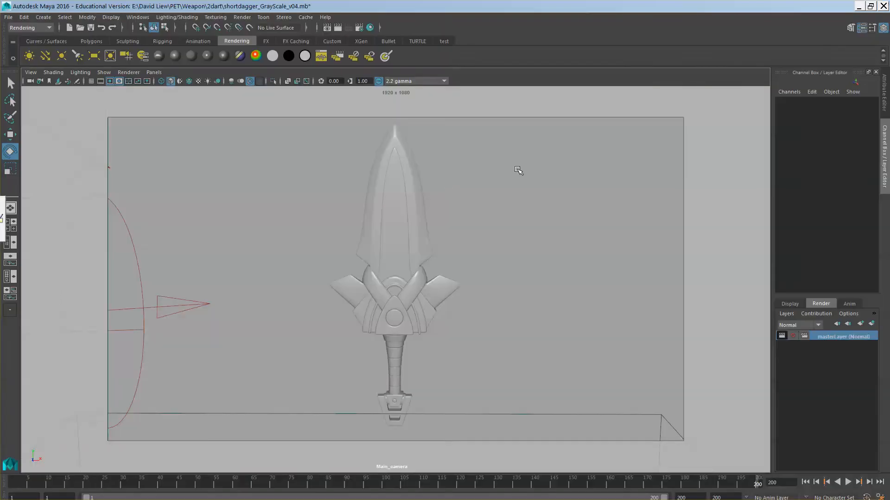
pyautogui.click(360, 27)
# Switch the Hardware 2.0 Render Mode from Shaded And Textured to Shaded and test-render the dagger.
pyautogui.click(650, 90)
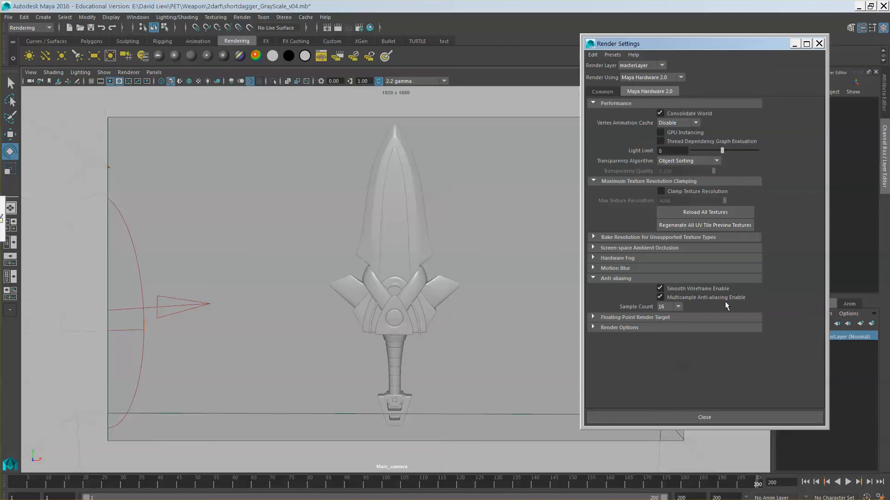
pyautogui.click(620, 327)
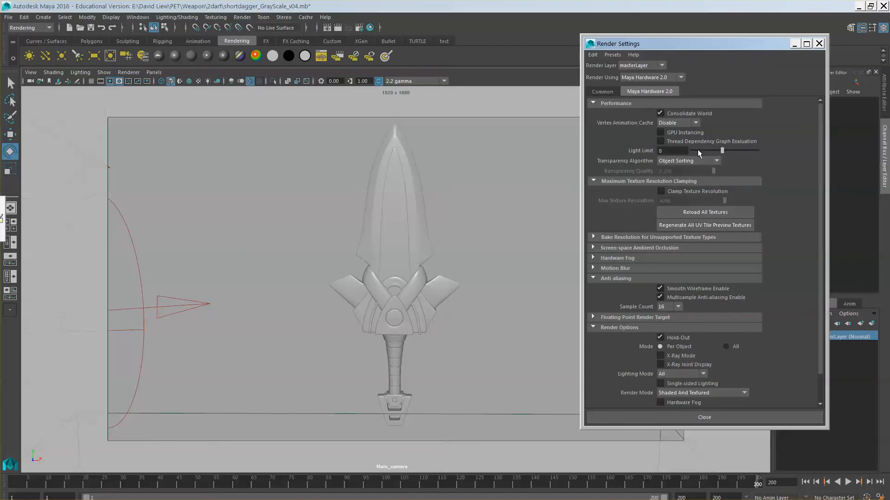
pyautogui.moveTo(680, 47); pyautogui.dragTo(603, 36)
pyautogui.scroll(-3, 644, 375)
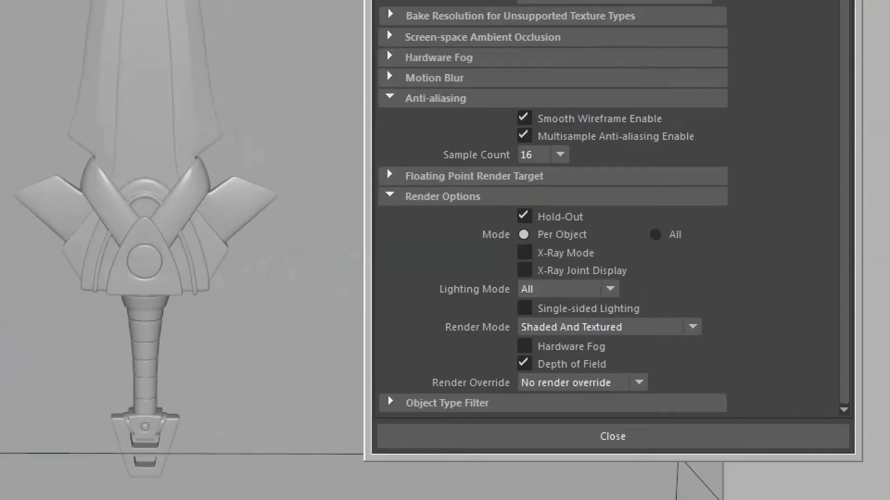
pyautogui.moveTo(505, 350); pyautogui.dragTo(617, 356)
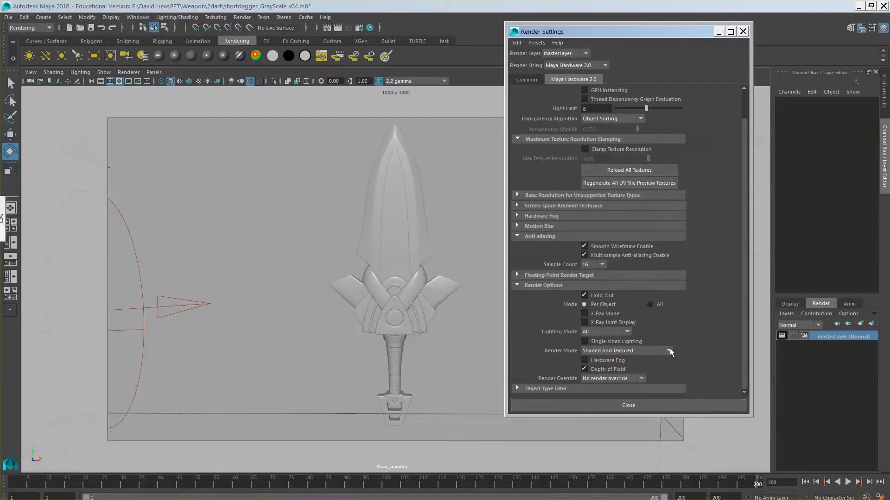
pyautogui.click(693, 330)
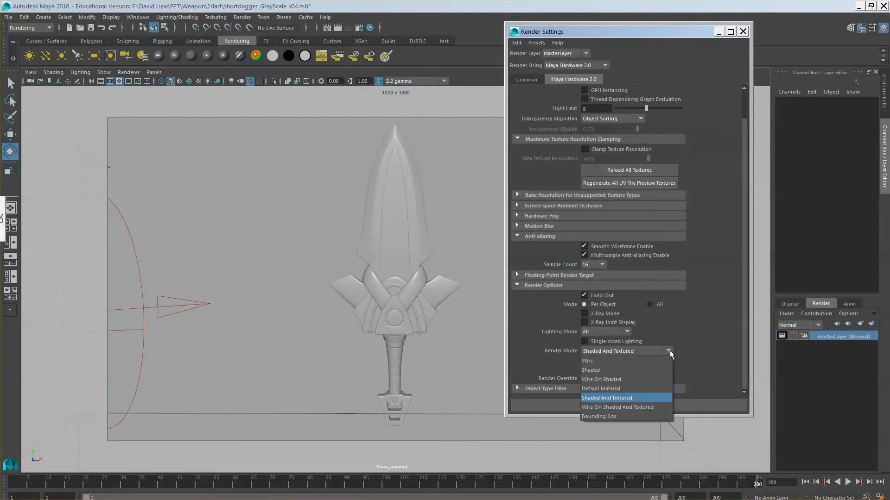
pyautogui.click(627, 369)
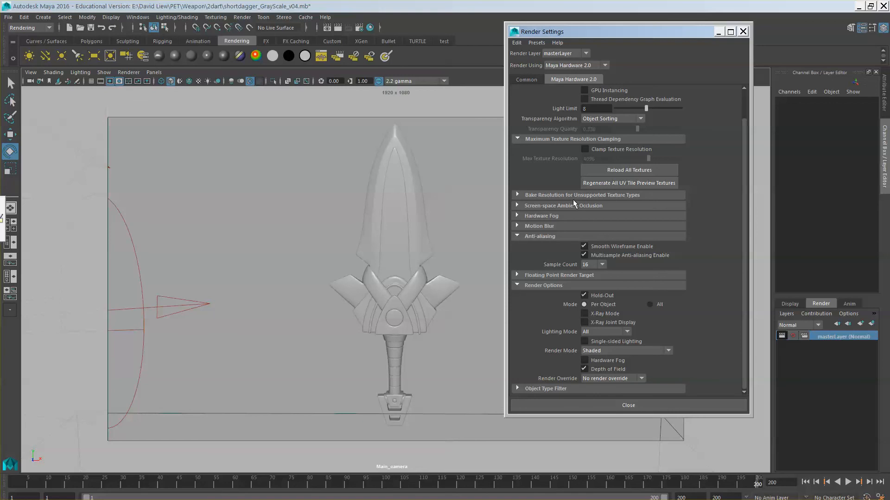
pyautogui.click(338, 28)
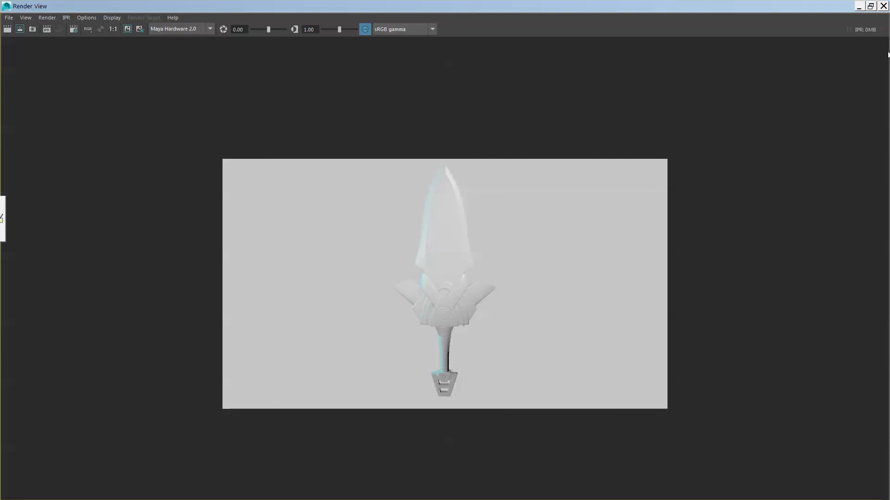
pyautogui.click(883, 6)
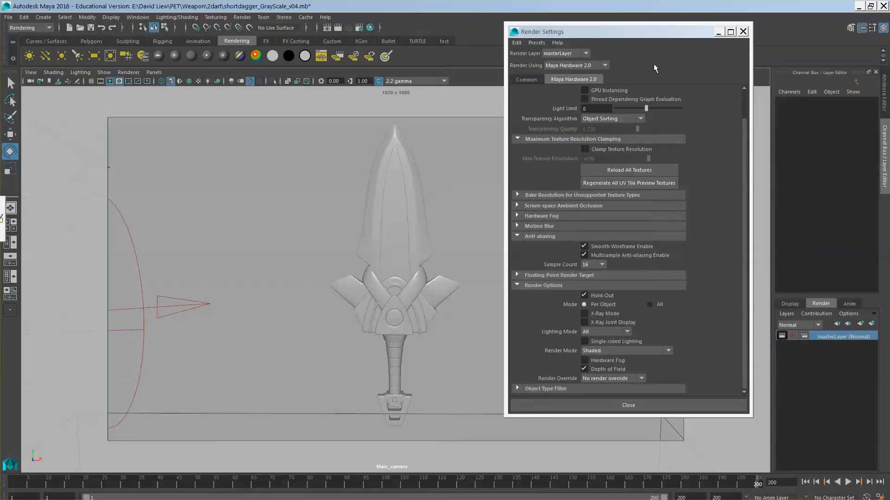
# Save shortdagger_GrayScale_v04.mb, confirming the student version prompt.
pyautogui.moveTo(648, 31); pyautogui.dragTo(651, 73)
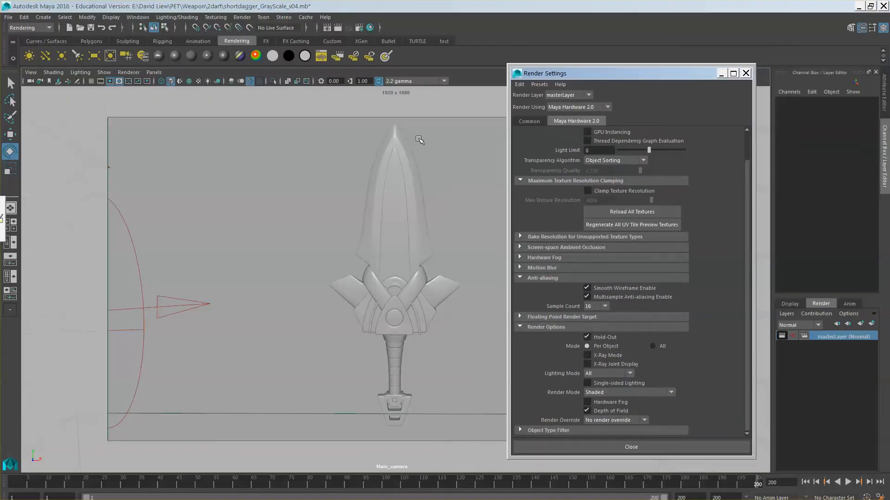
pyautogui.click(9, 17)
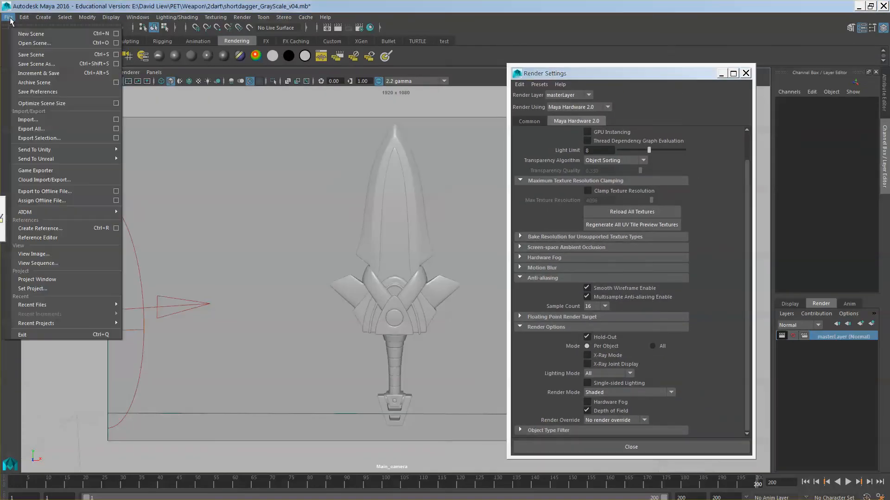
pyautogui.click(29, 56)
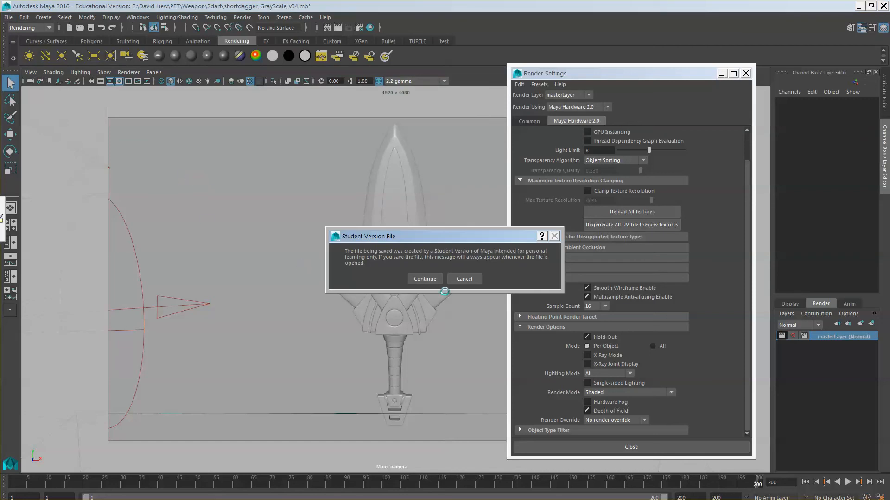
pyautogui.click(424, 278)
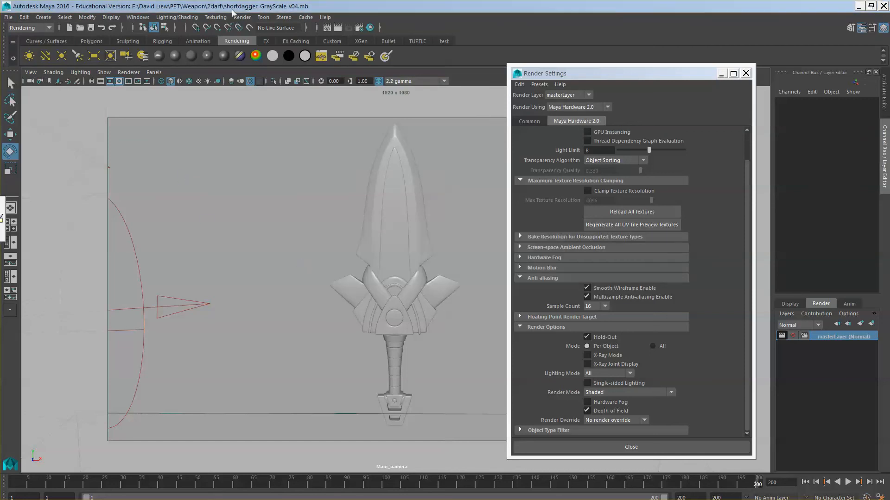
# Start a Batch Render of the sequence and open the Script Editor to watch progress.
pyautogui.click(245, 18)
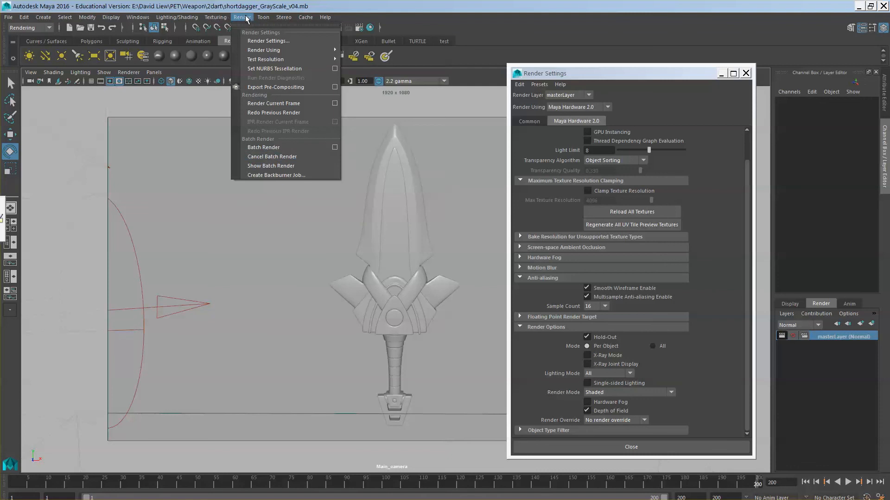
pyautogui.click(266, 148)
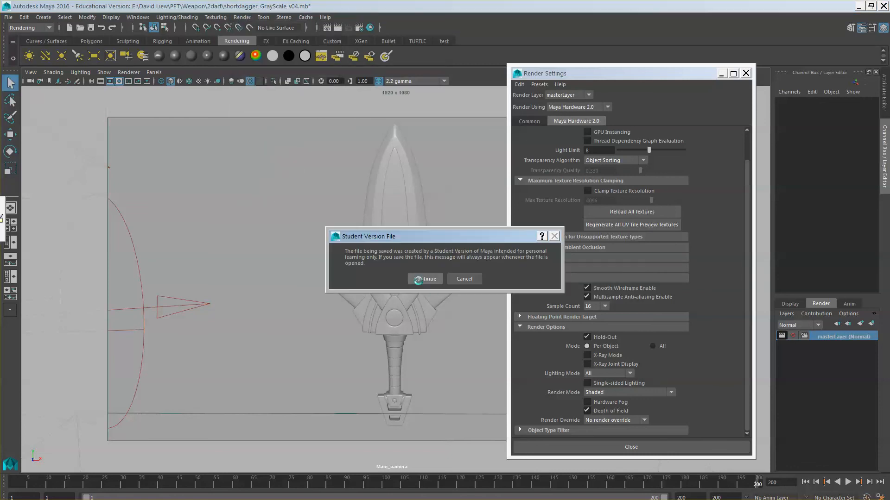
pyautogui.click(424, 278)
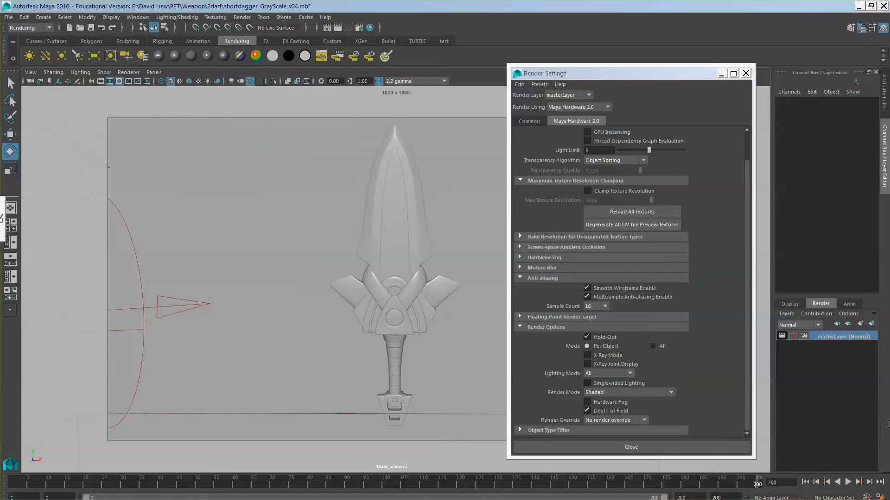
pyautogui.click(880, 499)
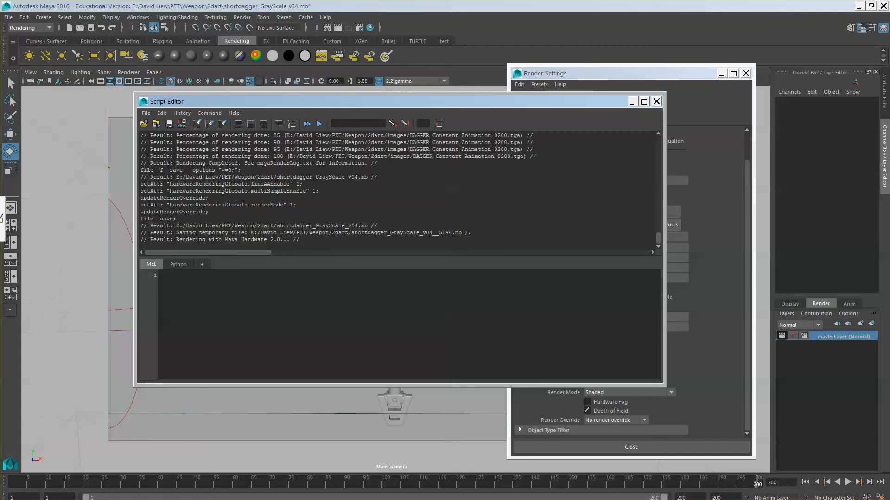
# Bring the images output folder window in front of Maya 2016.
pyautogui.click(40, 455)
pyautogui.moveTo(628, 385)
pyautogui.mouseDown()
pyautogui.moveTo(628, 499)
pyautogui.moveTo(628, 384)
pyautogui.moveTo(628, 499)
pyautogui.moveTo(646, 243)
pyautogui.moveTo(661, 285)
pyautogui.moveTo(682, 462)
pyautogui.moveTo(651, 458)
pyautogui.moveTo(633, 355)
pyautogui.moveTo(634, 390)
pyautogui.moveTo(630, 376)
pyautogui.mouseUp()
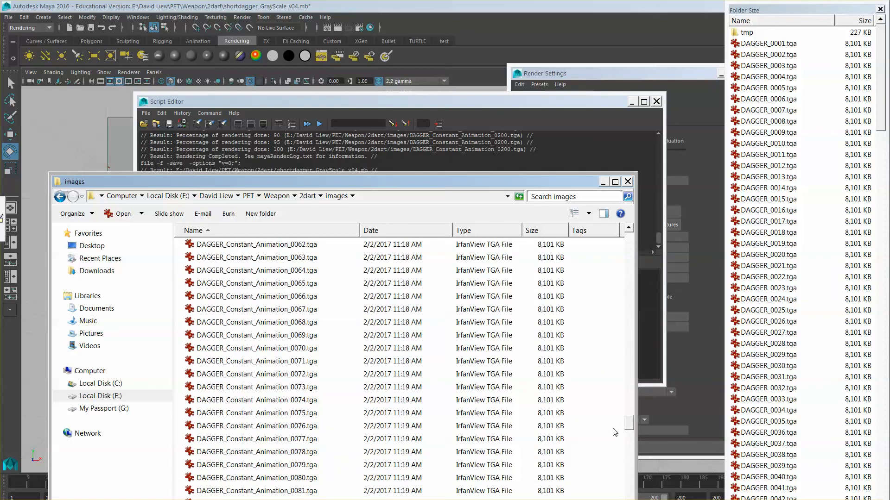
# Open DAGGER_GrayScale_0001.tga from the images folder in IrfanView to check it, then minimize the viewer.
pyautogui.moveTo(628, 425); pyautogui.dragTo(630, 499)
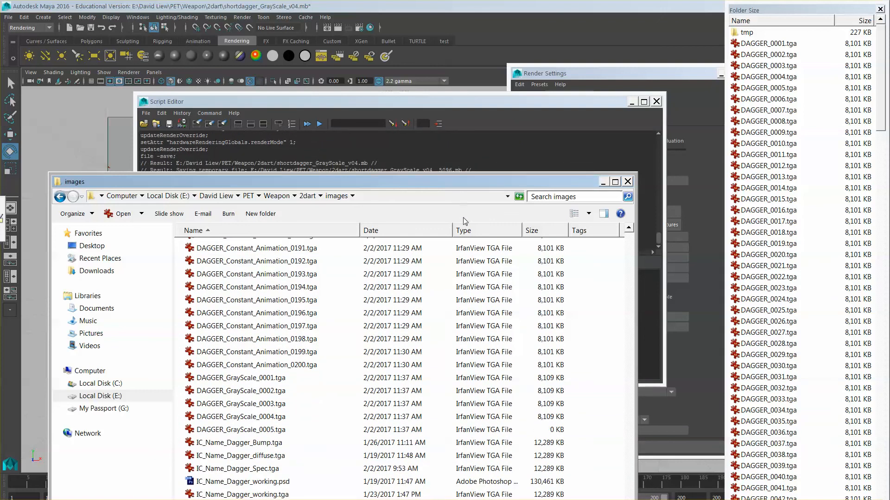
pyautogui.scroll(4, 449, 334)
pyautogui.scroll(-3, 450, 337)
pyautogui.scroll(-1, 449, 341)
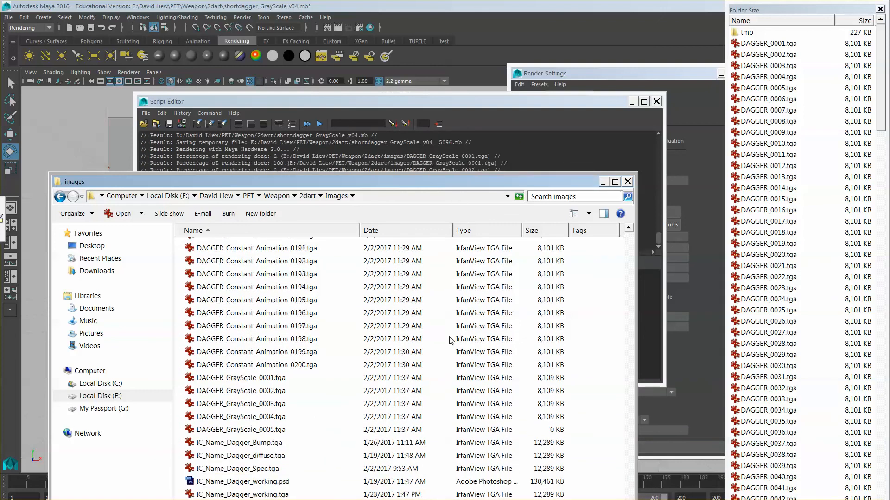
pyautogui.click(248, 379)
pyautogui.doubleClick(248, 378)
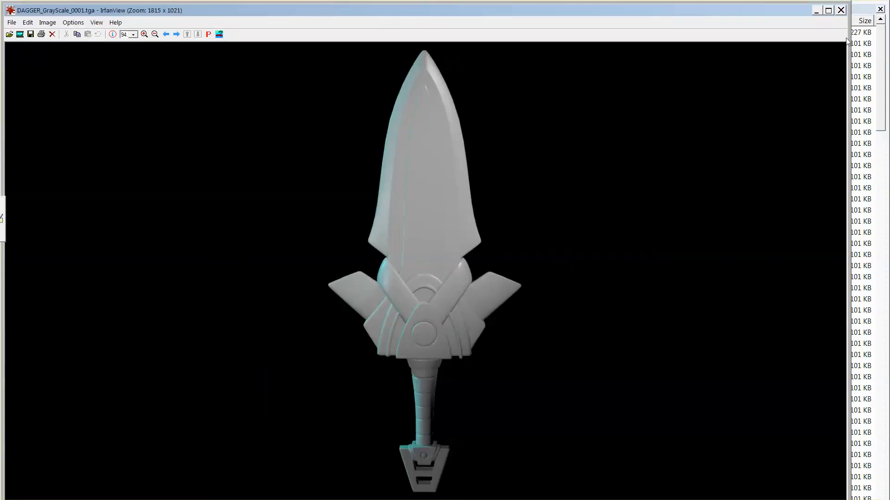
pyautogui.click(818, 12)
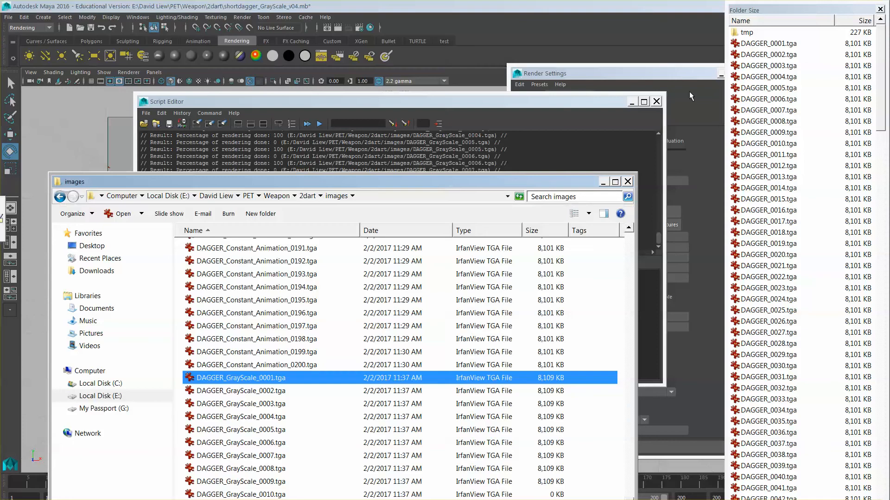
# Minimize the Script Editor, Maya and Junglebyte Teach, leaving the desktop visible during the batch render.
pyautogui.click(604, 185)
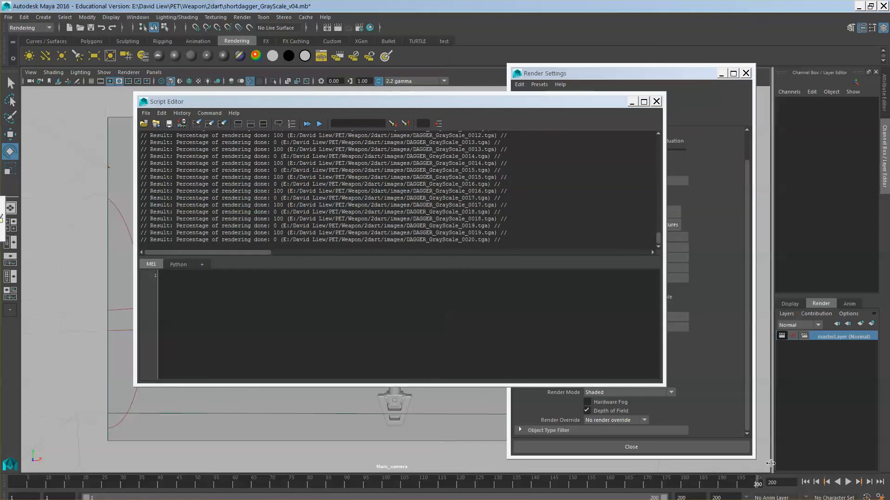
pyautogui.hotkey('alt', 'Tab')
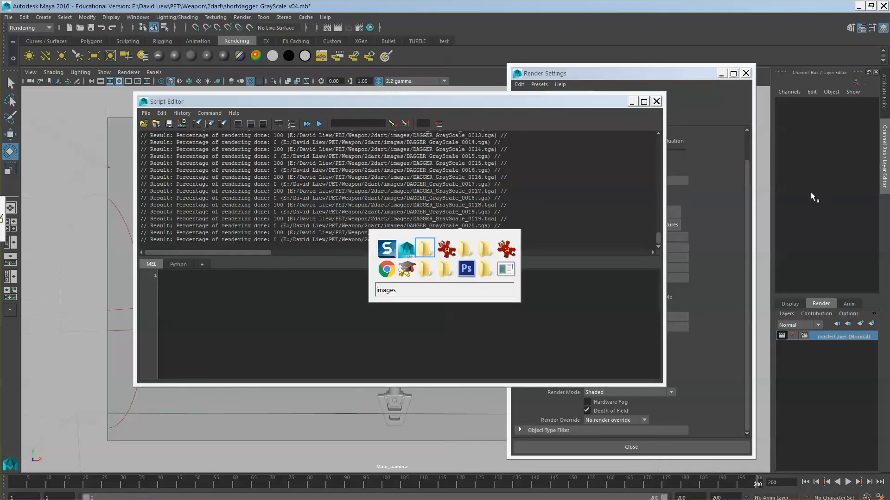
pyautogui.hotkey('alt', 'Tab')
pyautogui.hotkey('alt', 'Tab')
pyautogui.hotkey('alt', 'Tab')
pyautogui.hotkey('alt', 'Tab')
pyautogui.hotkey('alt', 'Tab')
pyautogui.hotkey('alt', 'Tab')
pyautogui.hotkey('alt', 'Tab')
pyautogui.hotkey('alt', 'Tab')
pyautogui.hotkey('alt', 'Tab')
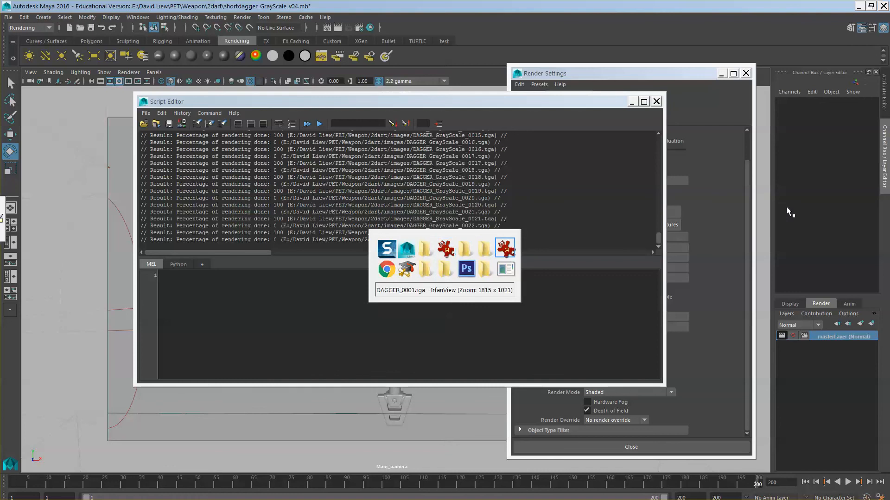
pyautogui.hotkey('alt', 'Tab')
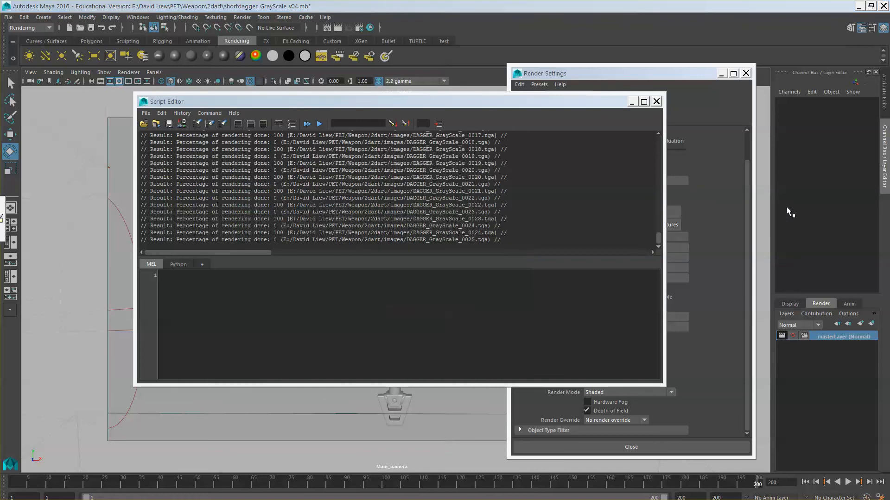
pyautogui.click(631, 101)
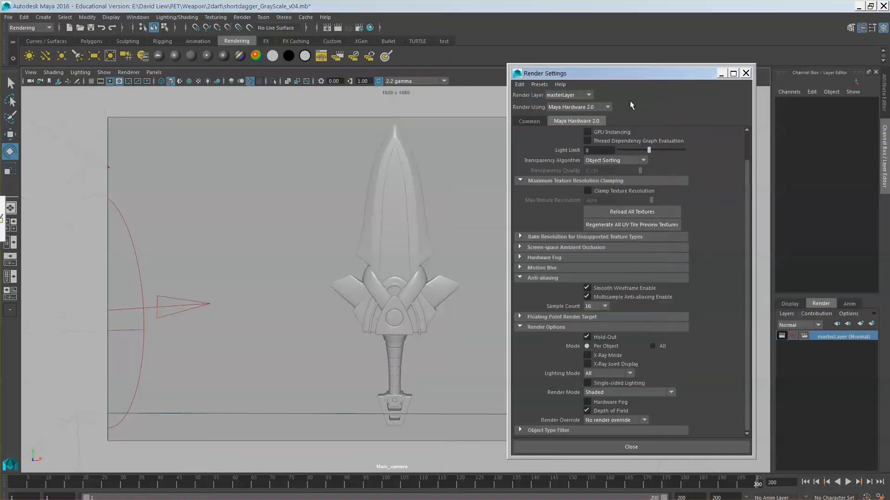
pyautogui.click(859, 7)
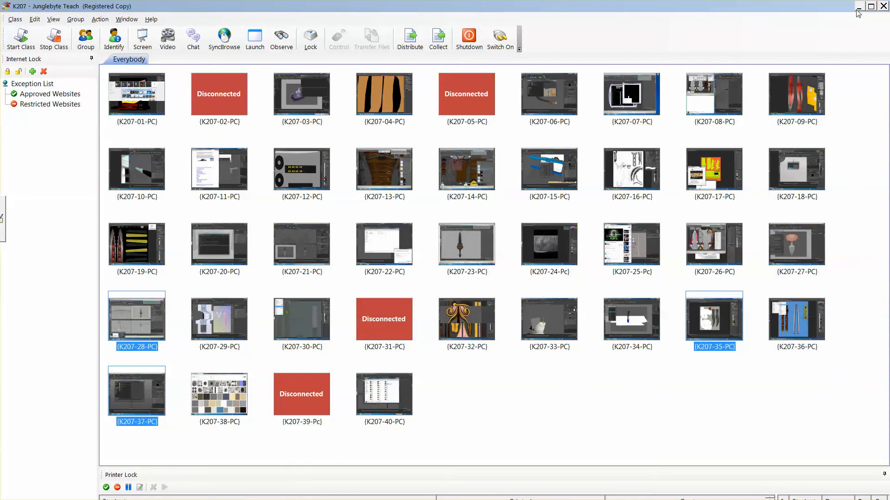
pyautogui.click(859, 8)
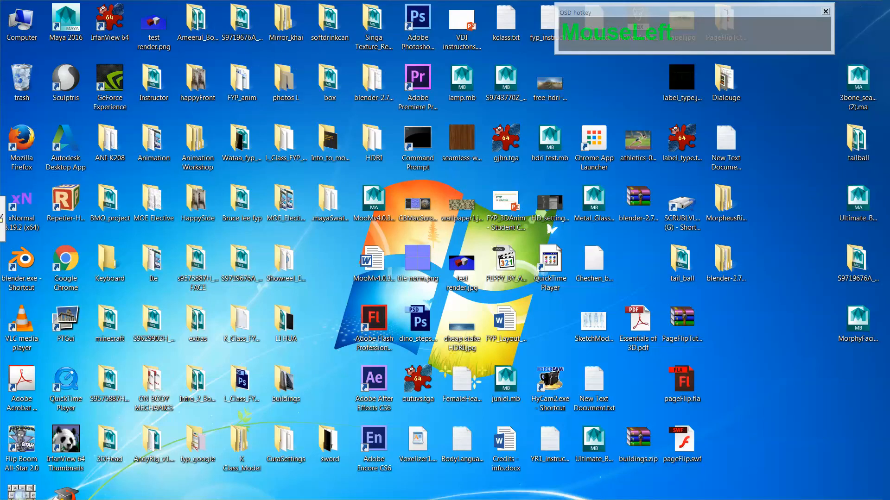